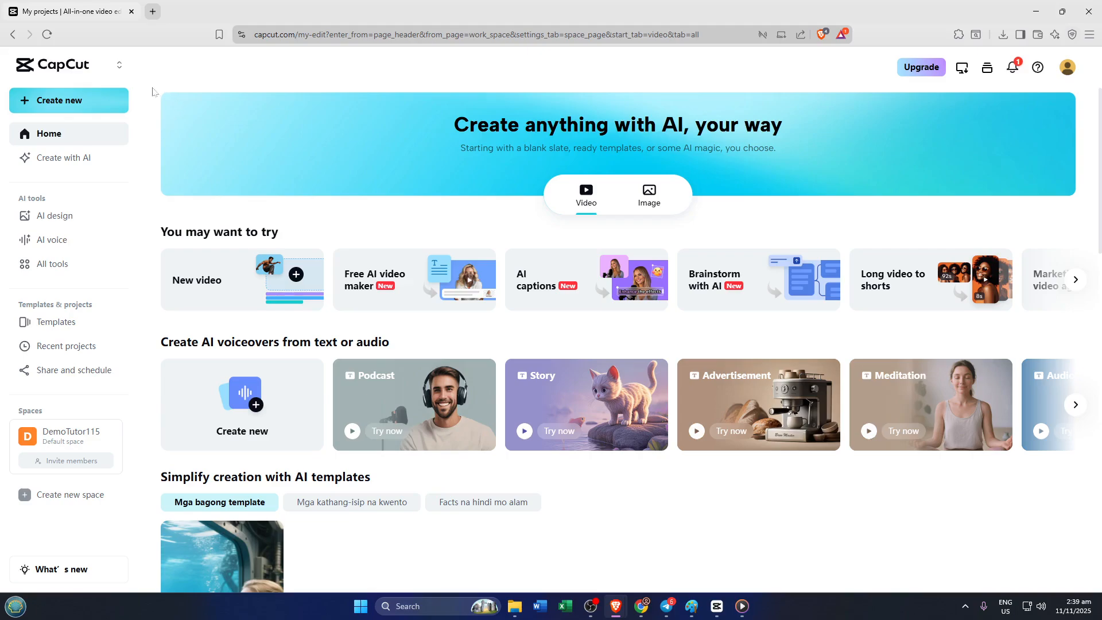
- Create a new video project on a blank canvas and add the uploaded sunset-over-sea image to the timeline
left_click(112, 103)
left_click(101, 105)
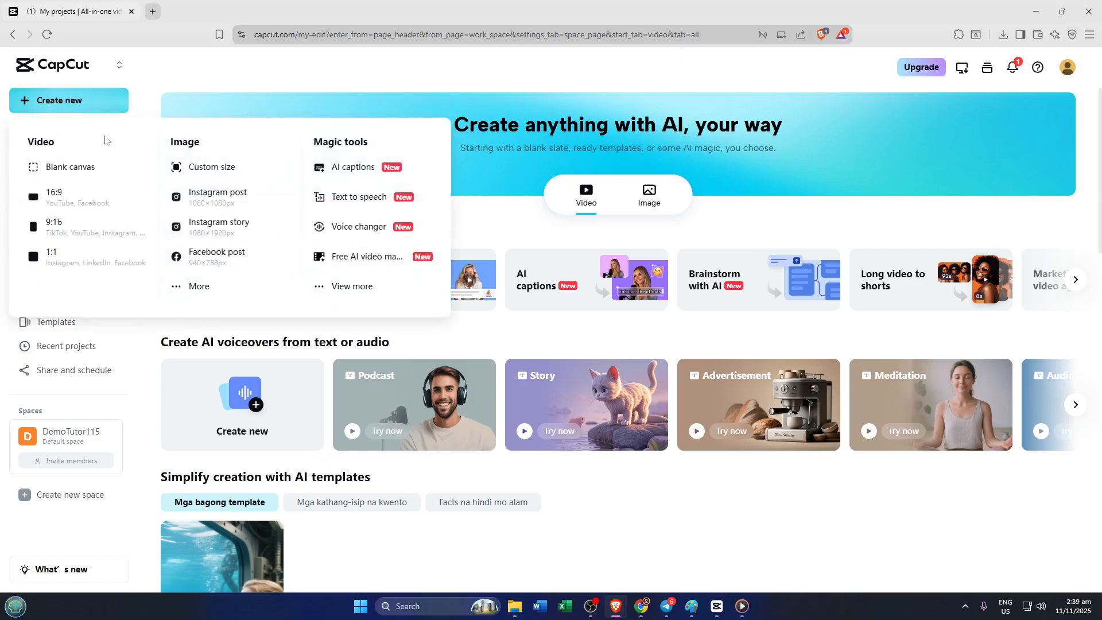
left_click(80, 175)
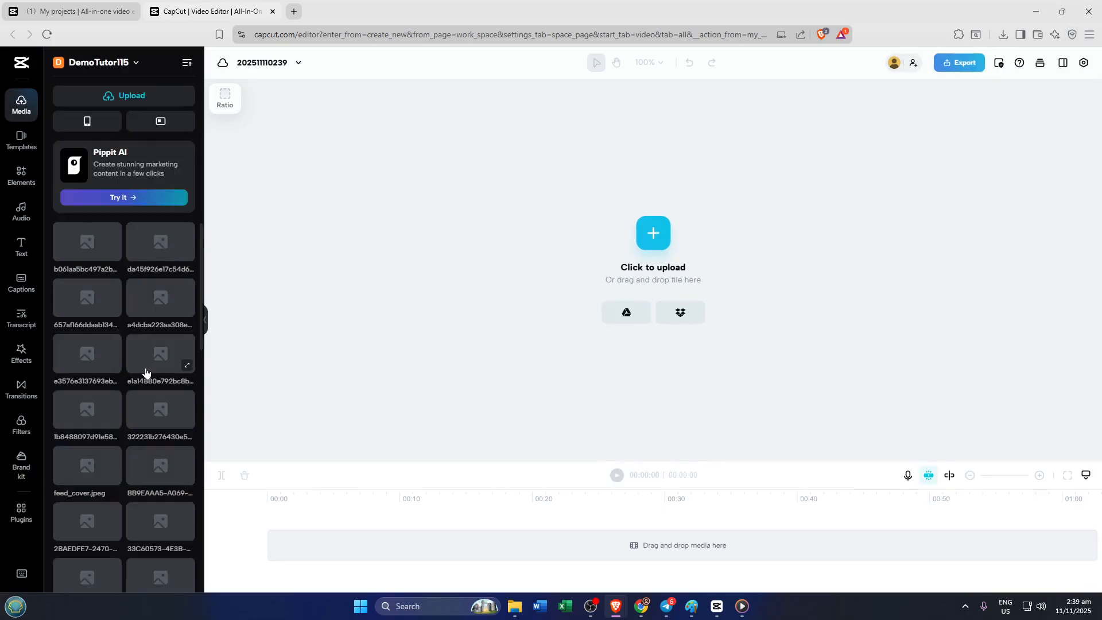
scroll(143, 361, "down", 2)
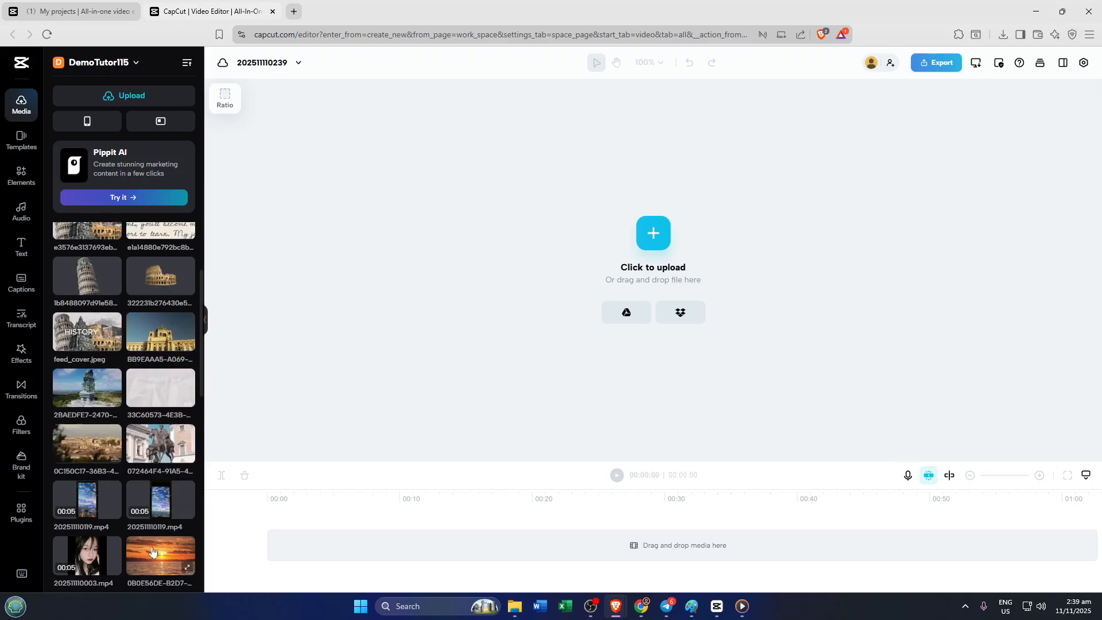
left_click(161, 570)
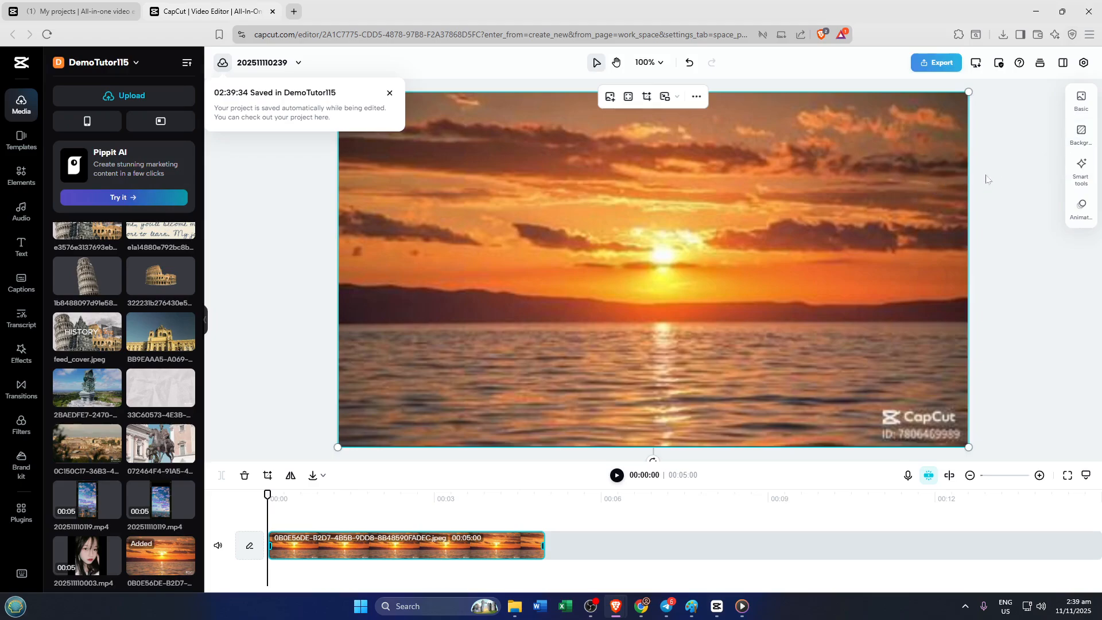
- Look through the background, smart tools and animation options available for the sunset clip
left_click(1017, 171)
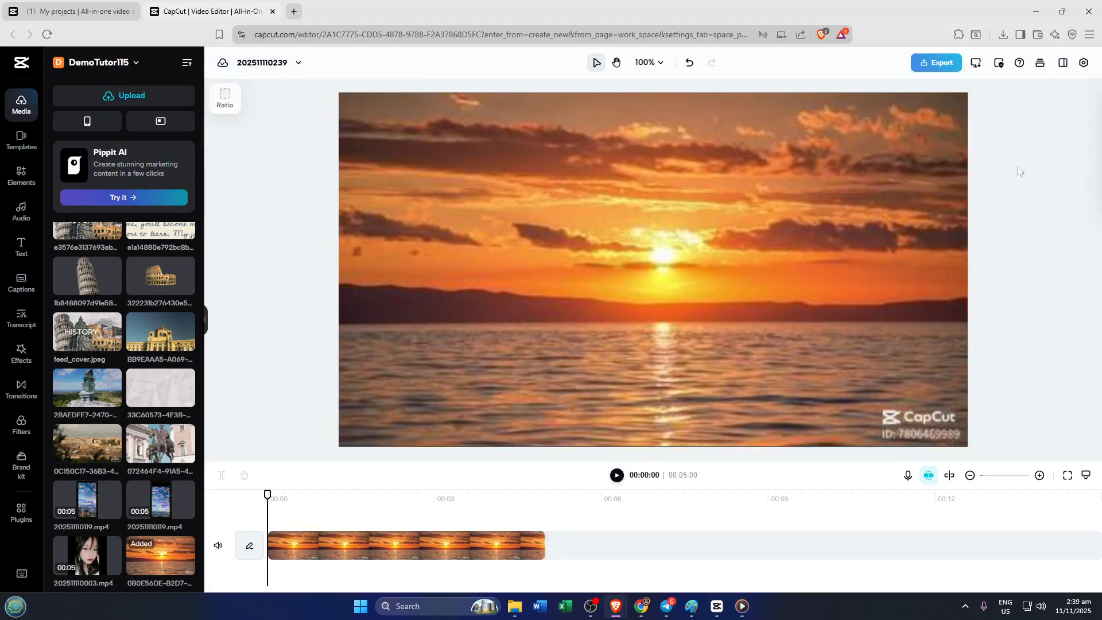
left_click(894, 208)
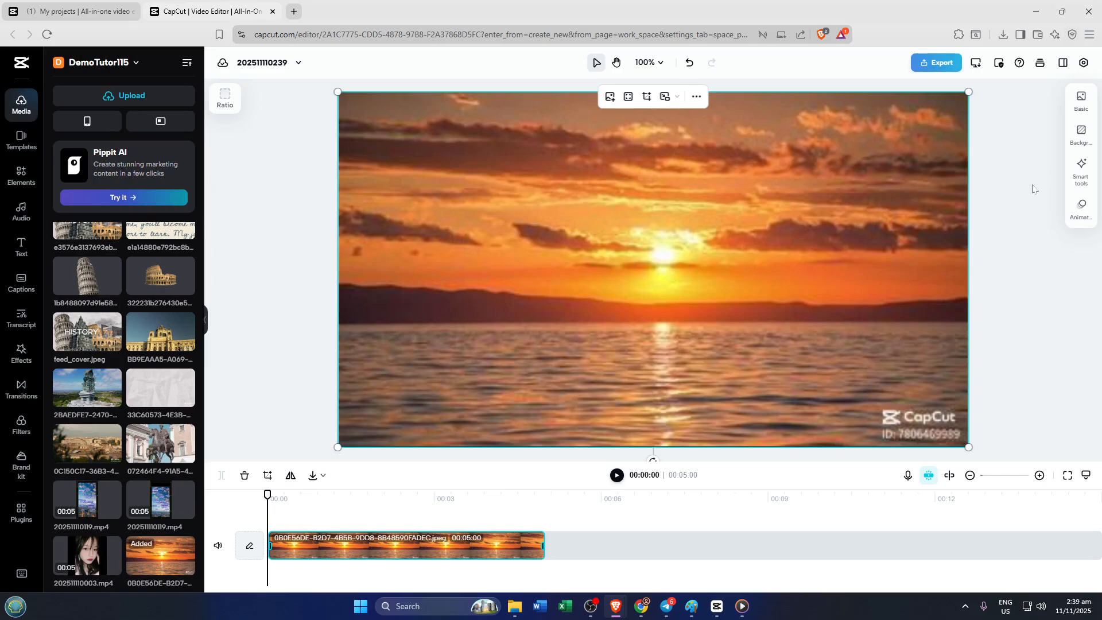
left_click(1079, 146)
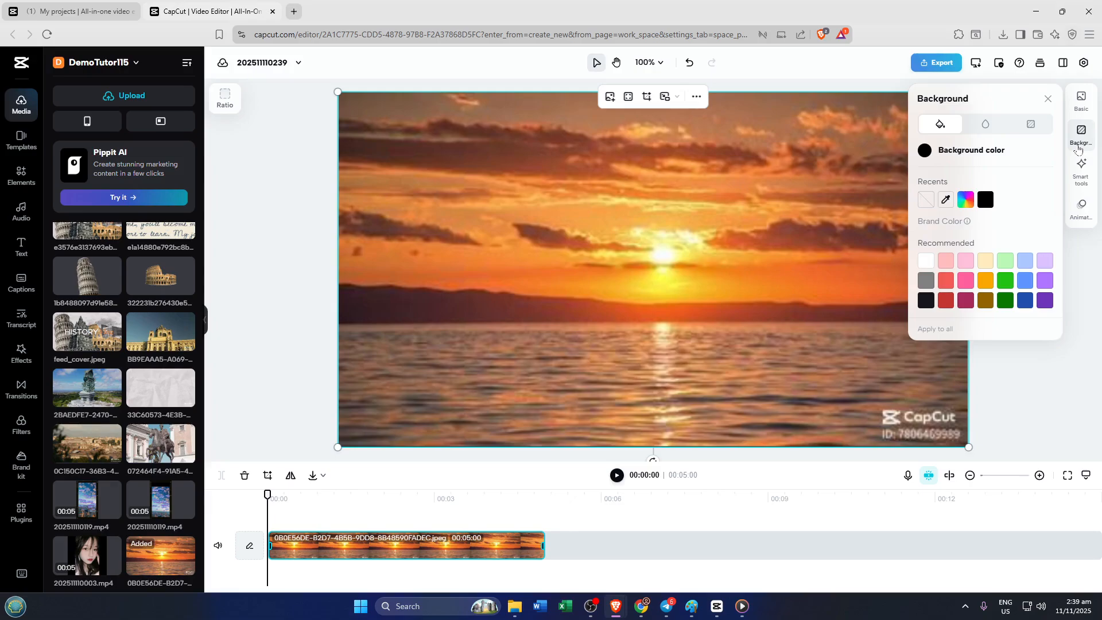
left_click(1077, 148)
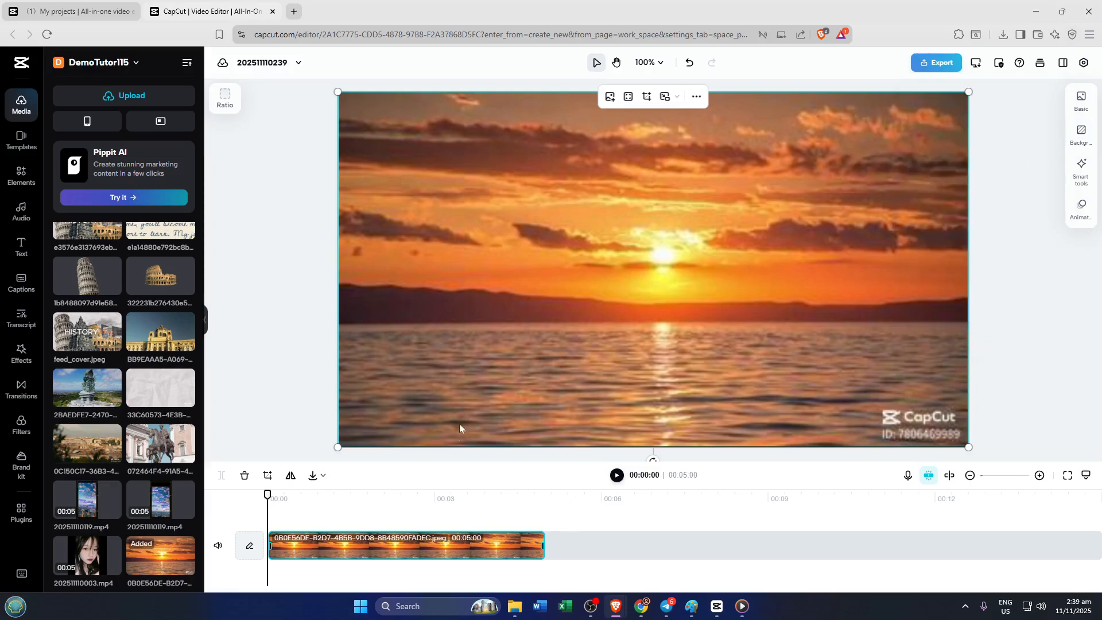
right_click(524, 539)
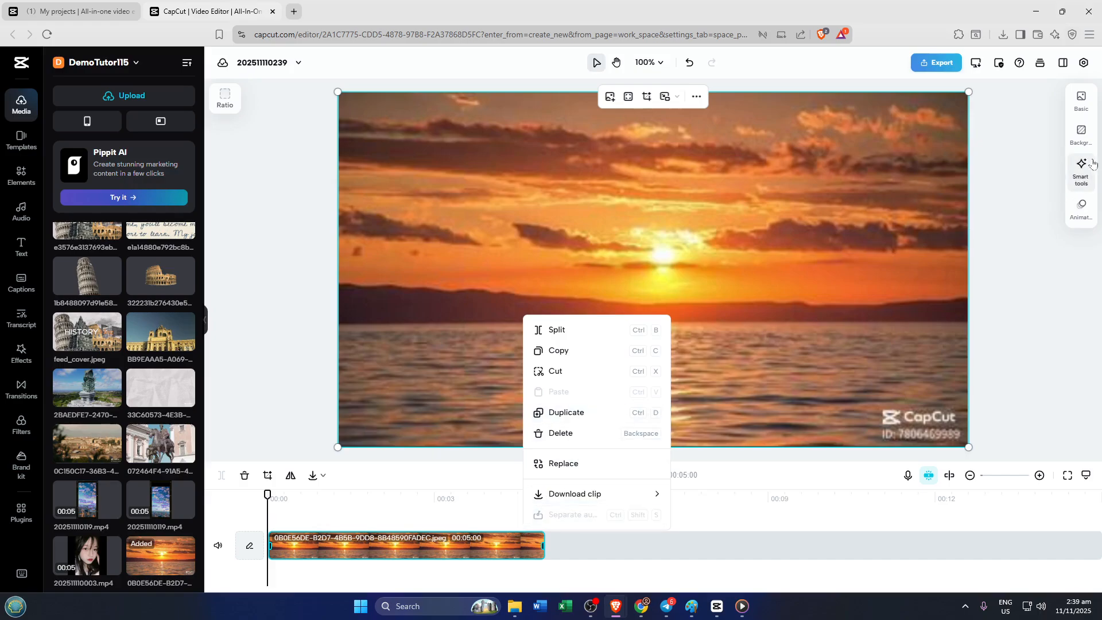
mouse_move(1092, 167)
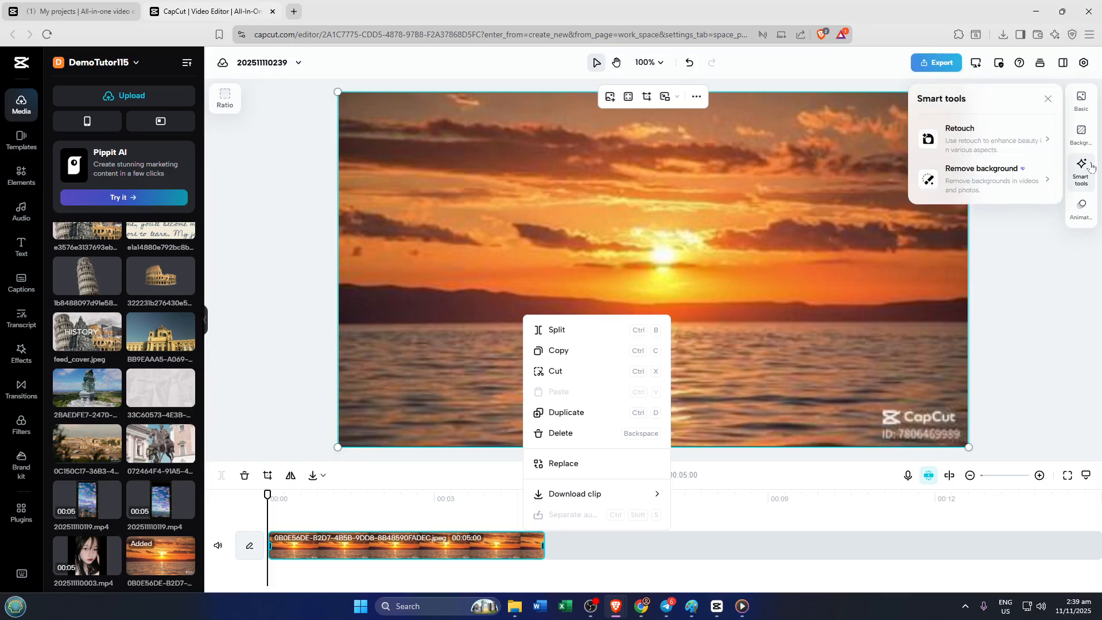
left_click(1080, 215)
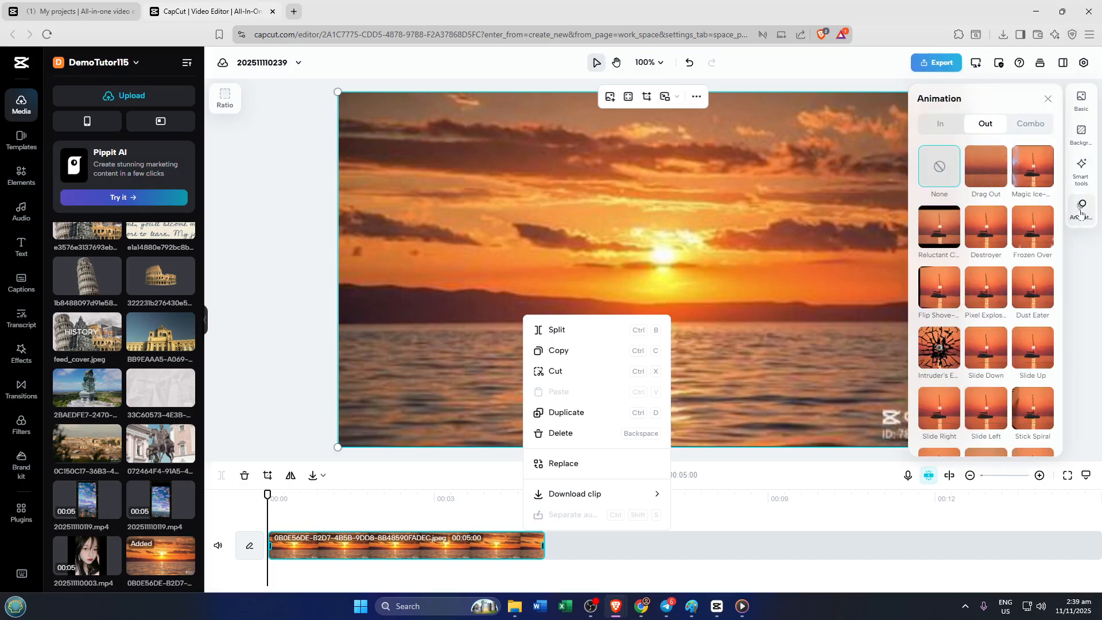
left_click(1081, 213)
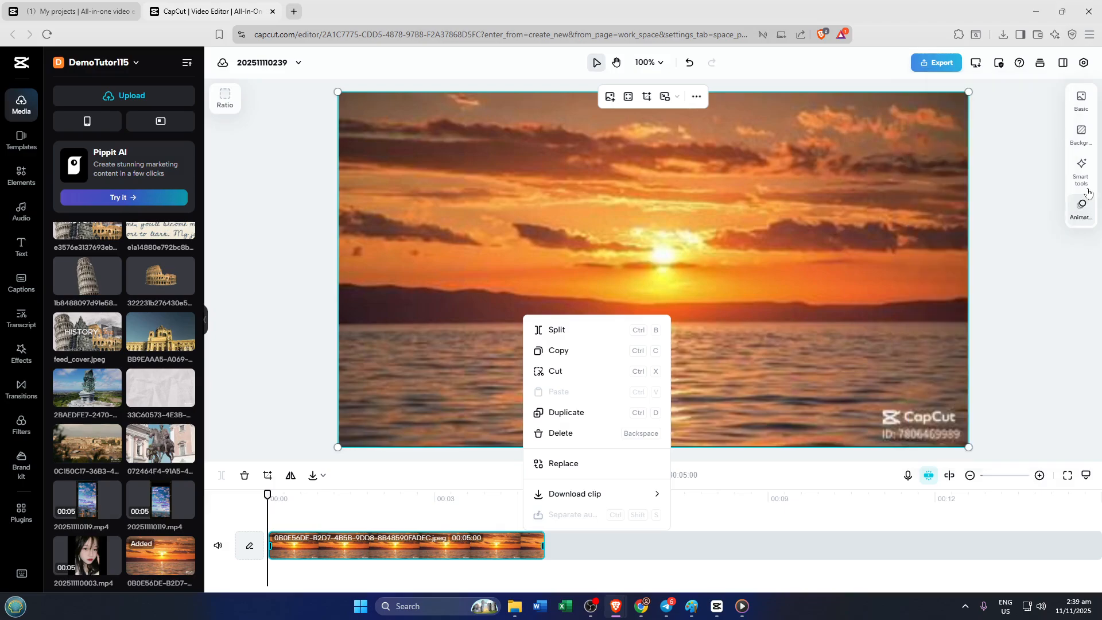
- In the sunset clip's basic color adjustment, set the brightness to 18 and the contrast to 25
left_click(1079, 109)
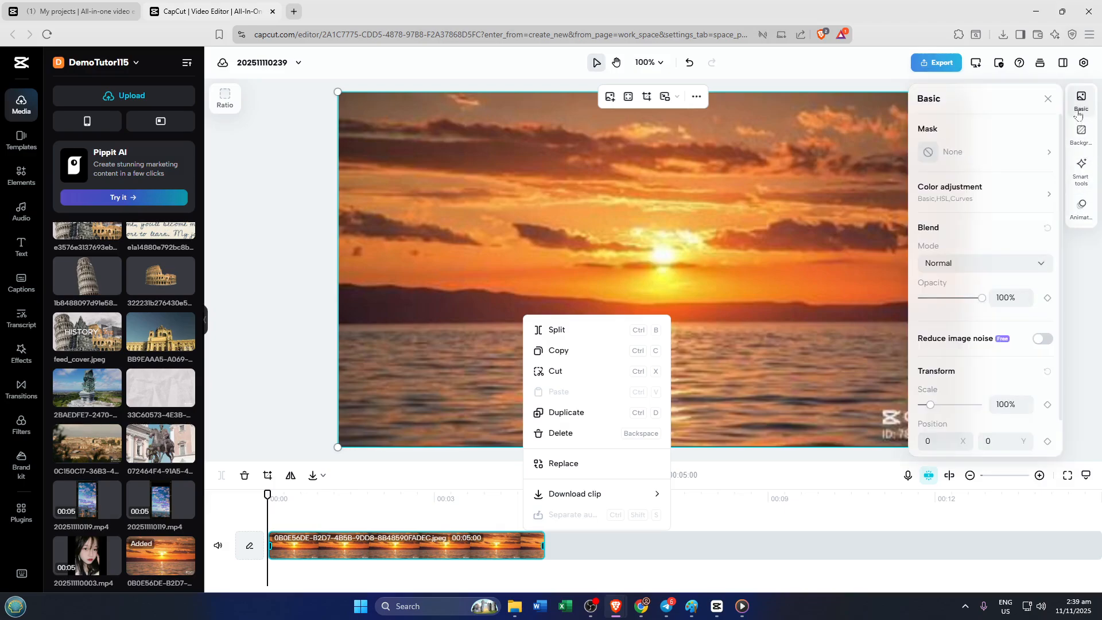
left_click(1001, 189)
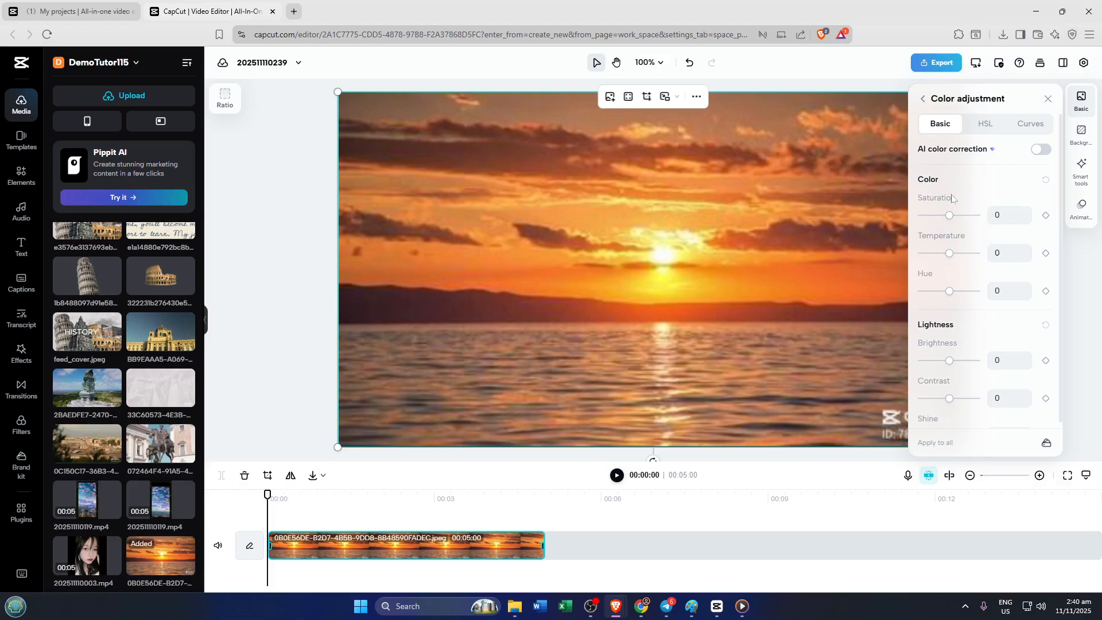
scroll(977, 295, "down", 2)
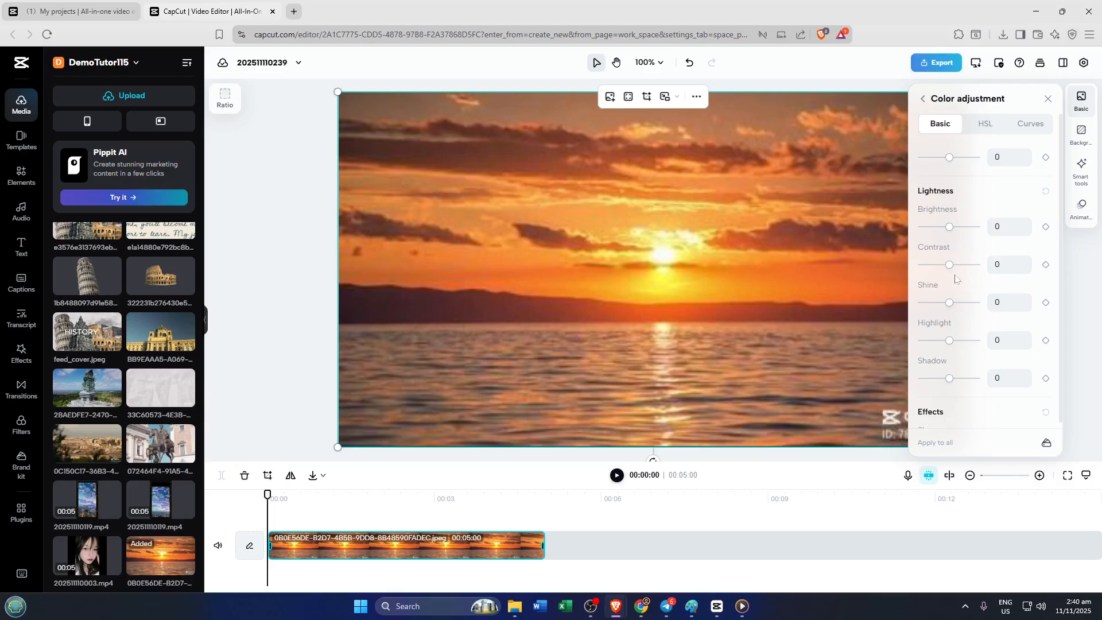
left_click(960, 227)
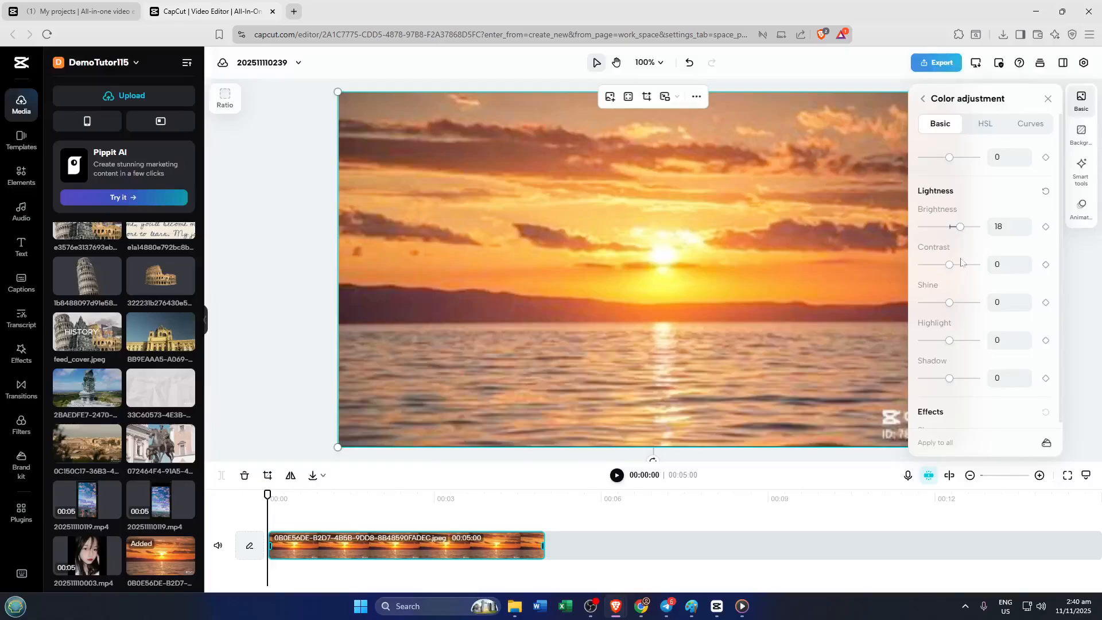
mouse_move(962, 265)
left_mouse_down()
mouse_move(935, 265)
mouse_move(962, 265)
left_mouse_up()
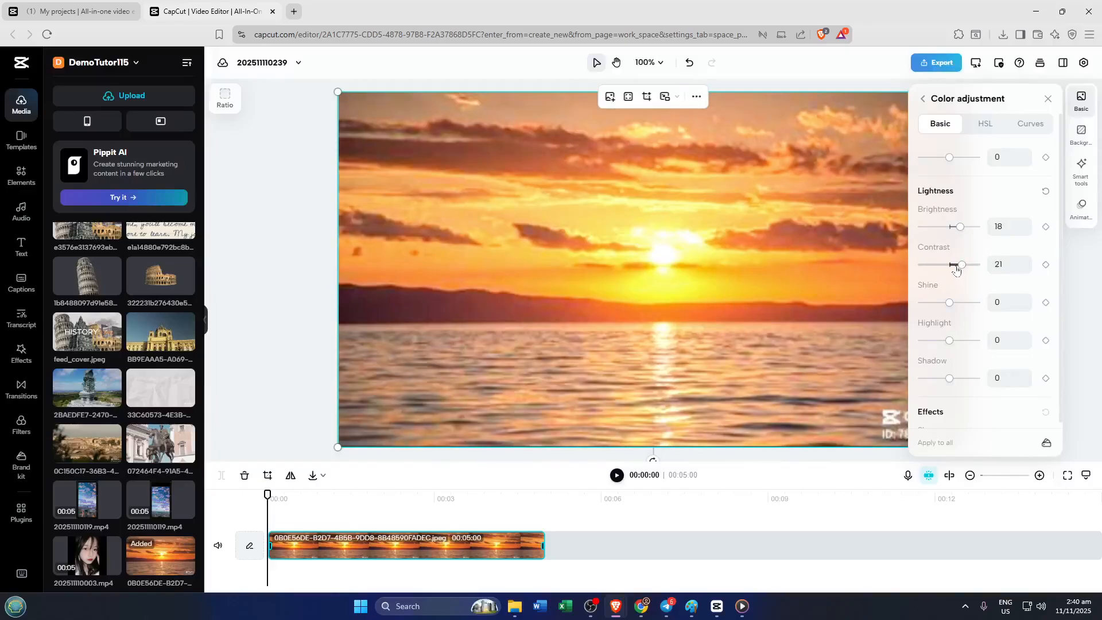
left_click_drag(958, 269, 965, 271)
- Set the sunset clip's color saturation to 20
scroll(979, 336, "down", 1)
scroll(982, 347, "down", 1)
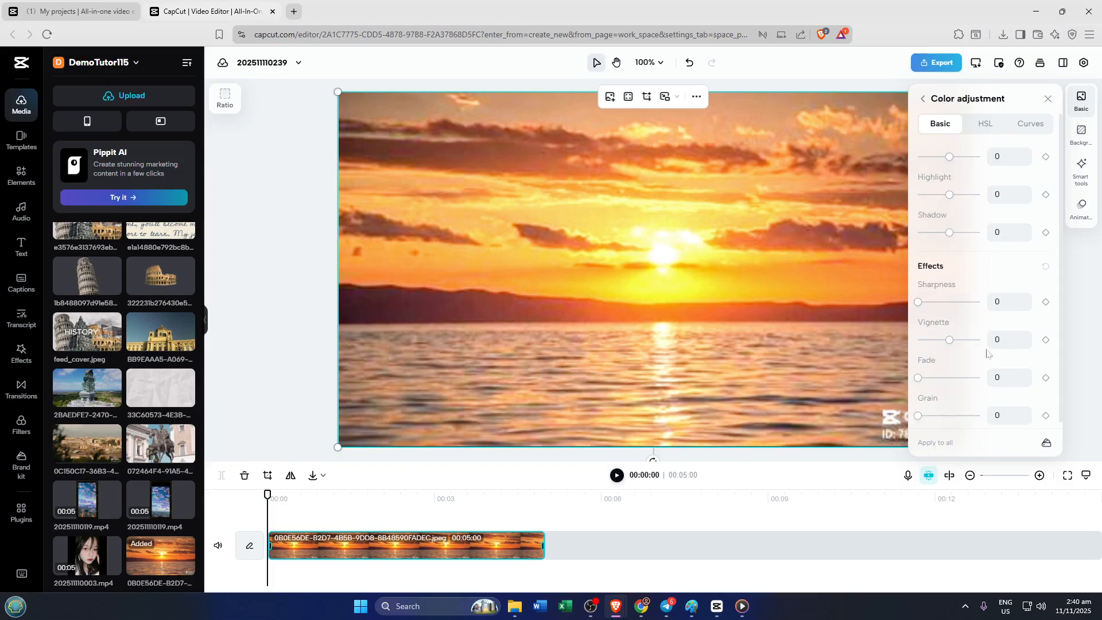
scroll(987, 355, "down", 1)
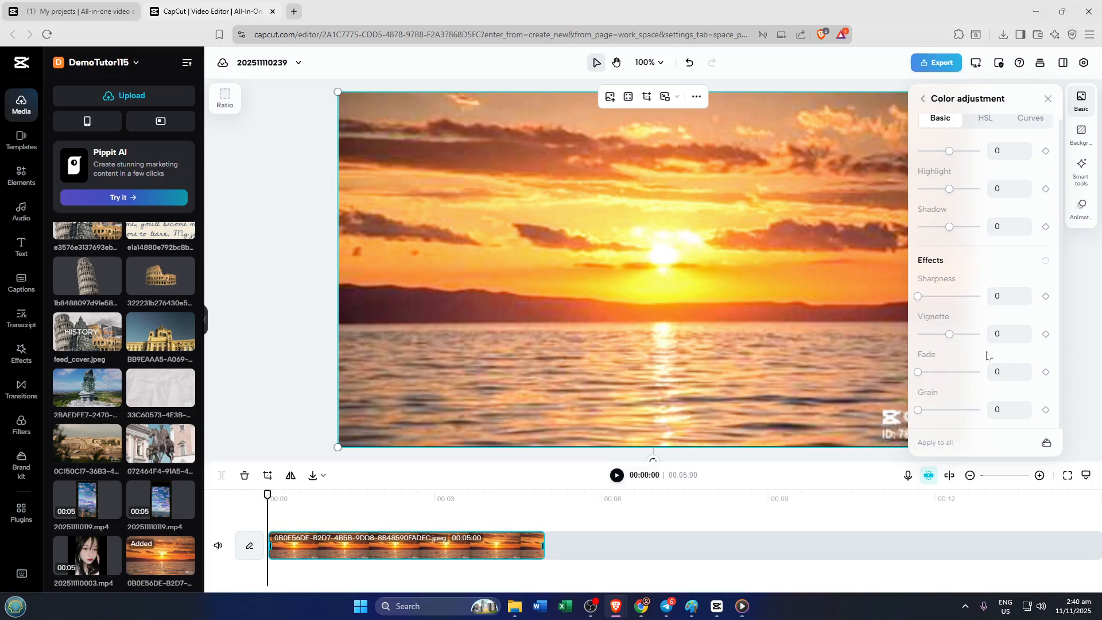
scroll(987, 355, "up", 1)
scroll(988, 345, "up", 3)
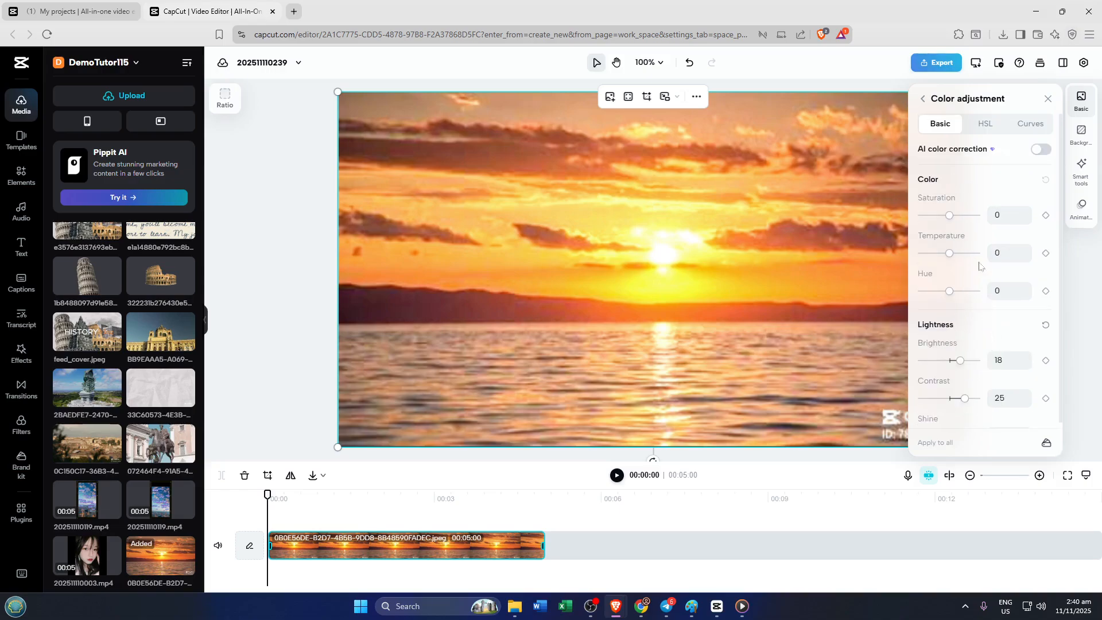
left_click_drag(949, 215, 962, 217)
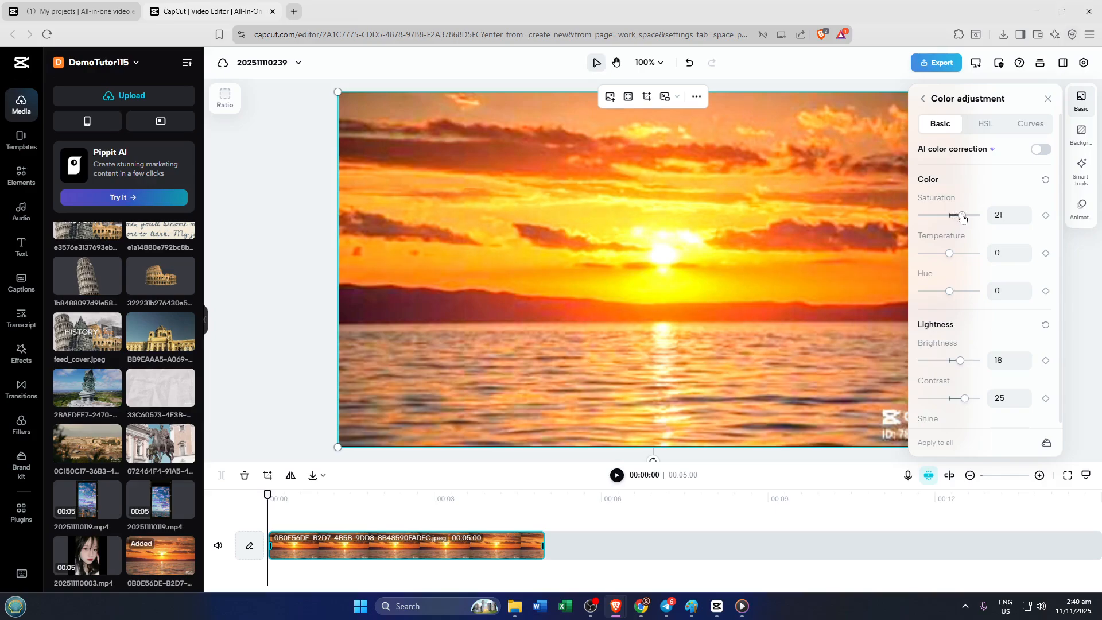
left_click_drag(962, 218, 961, 218)
- Examine the remaining basic lightness and effects settings, along with the HSL and curves adjustments, for the sunset clip
scroll(975, 245, "down", 2)
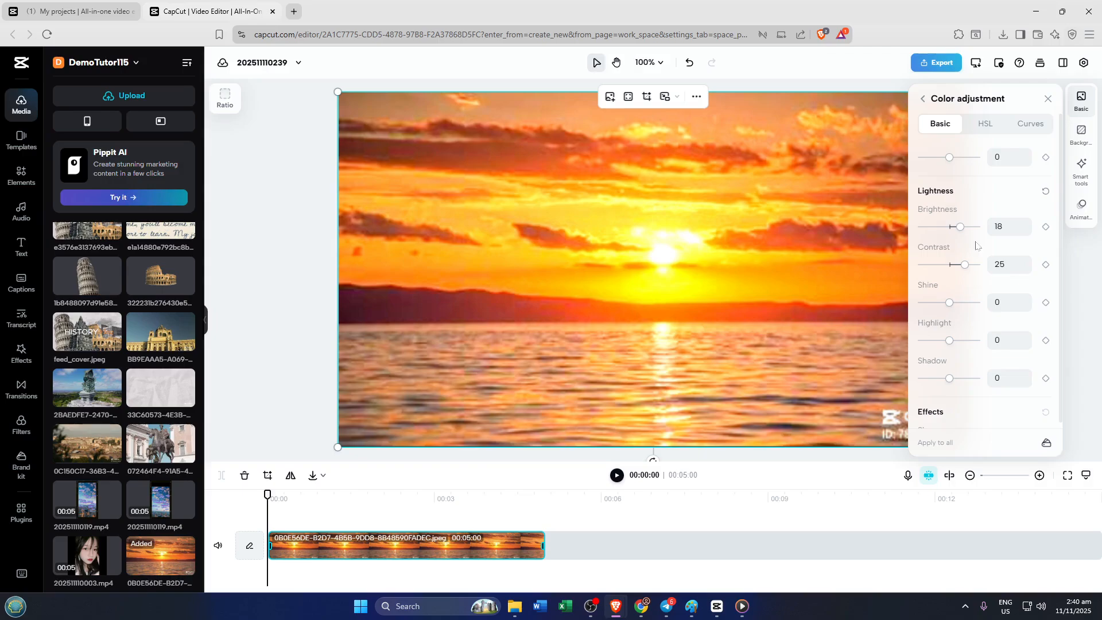
scroll(976, 246, "down", 2)
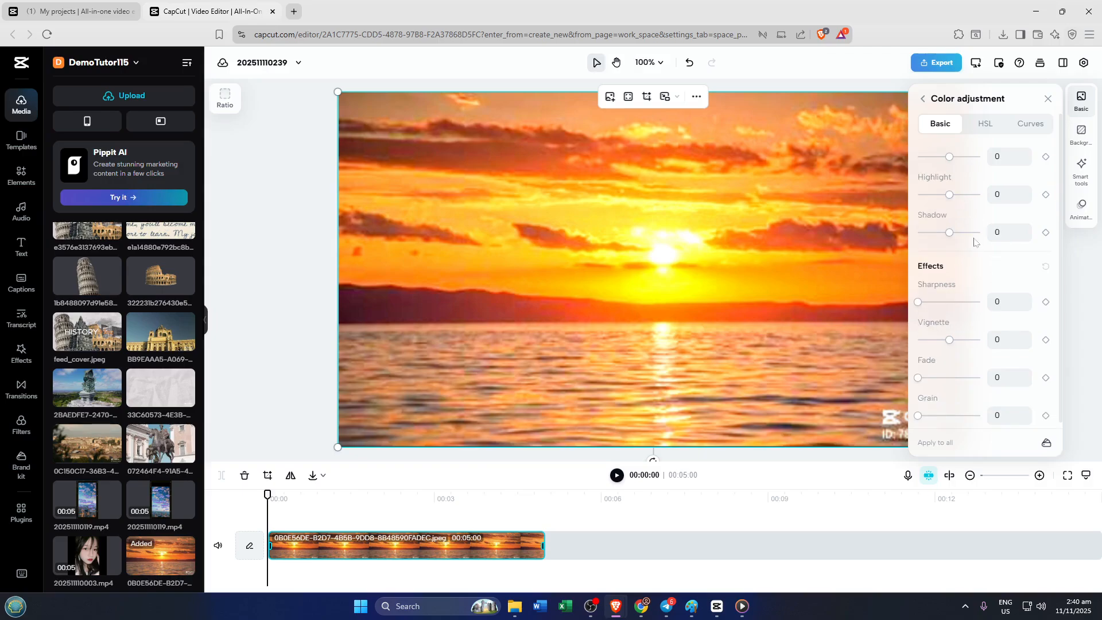
scroll(974, 242, "down", 1)
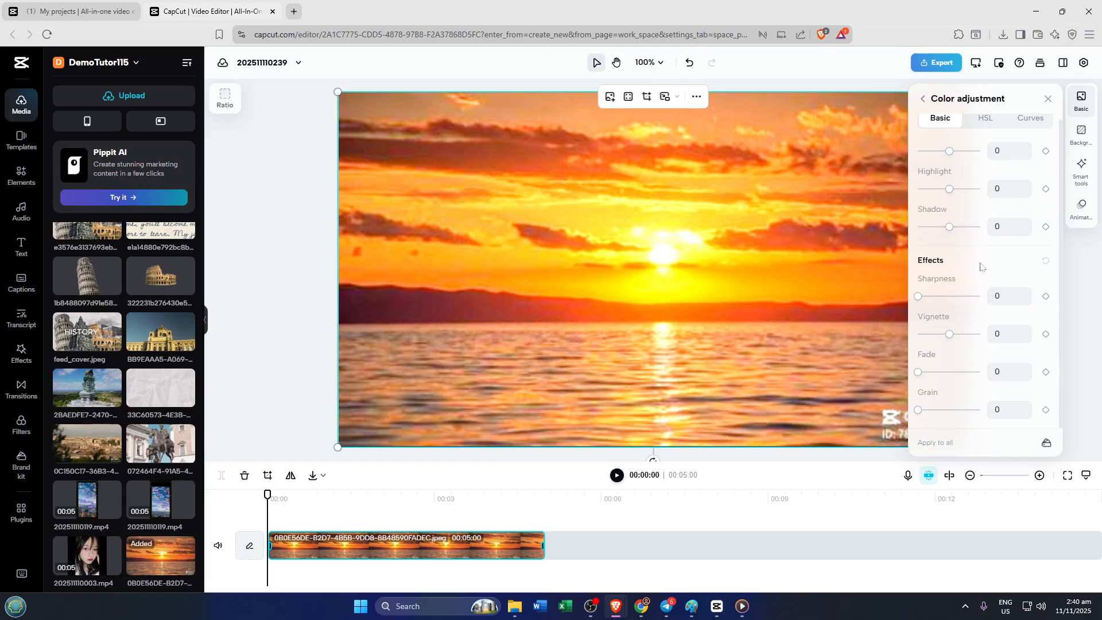
scroll(980, 266, "up", 5)
scroll(980, 250, "up", 1)
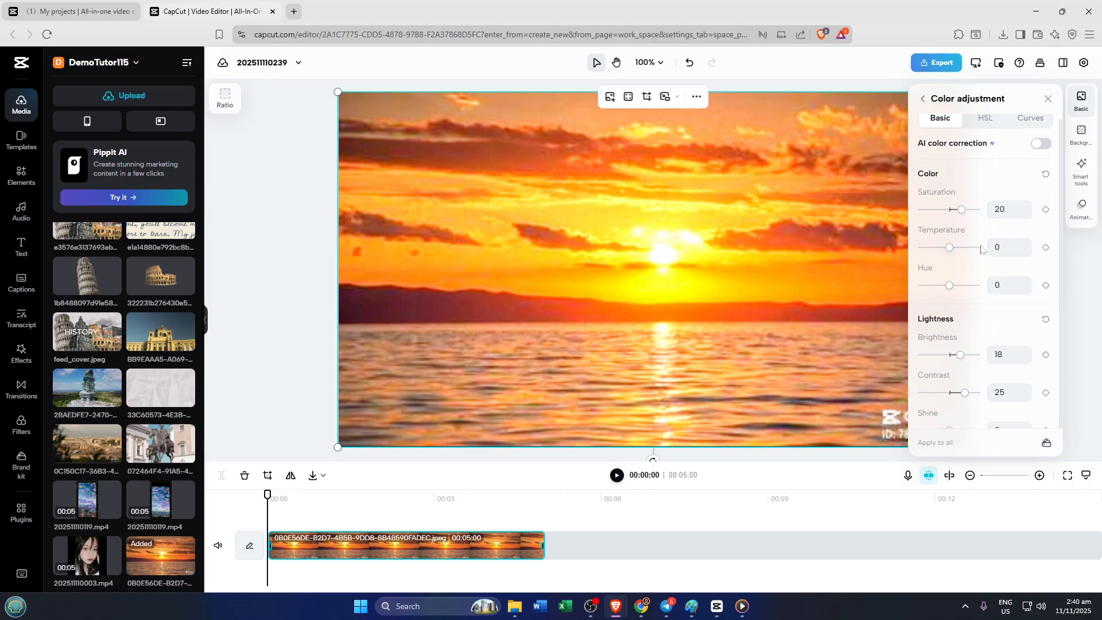
scroll(981, 249, "up", 1)
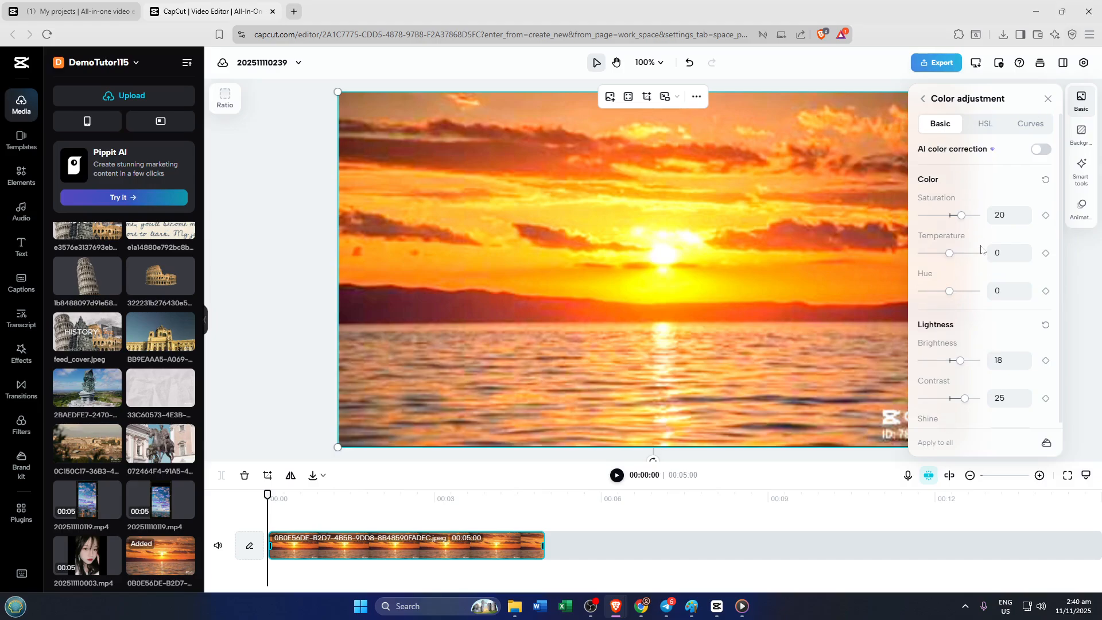
left_click(979, 127)
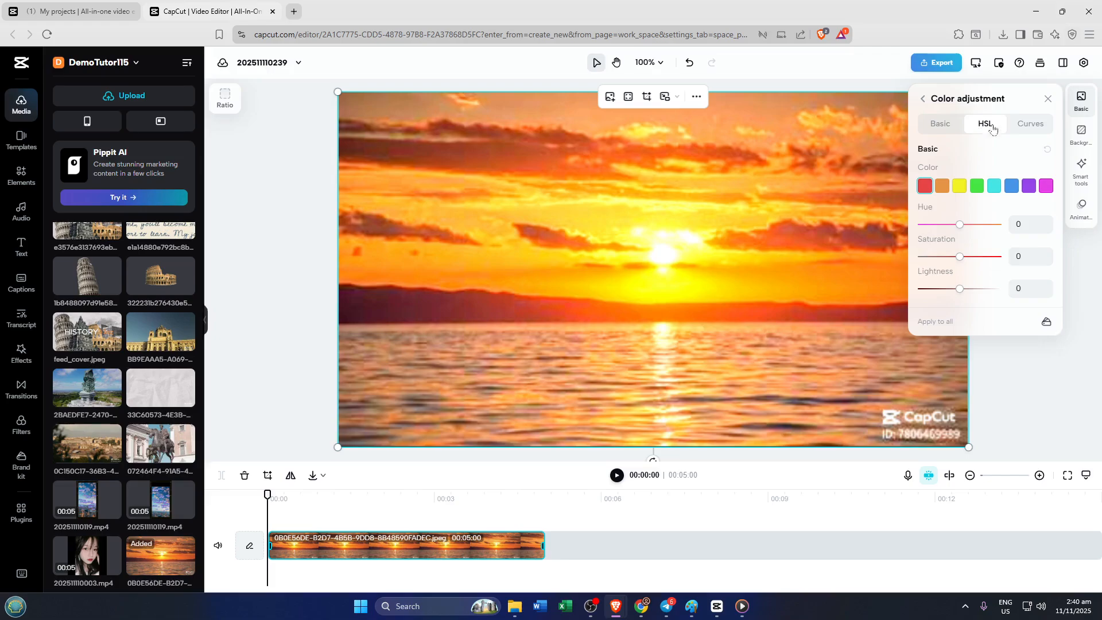
left_click(1021, 126)
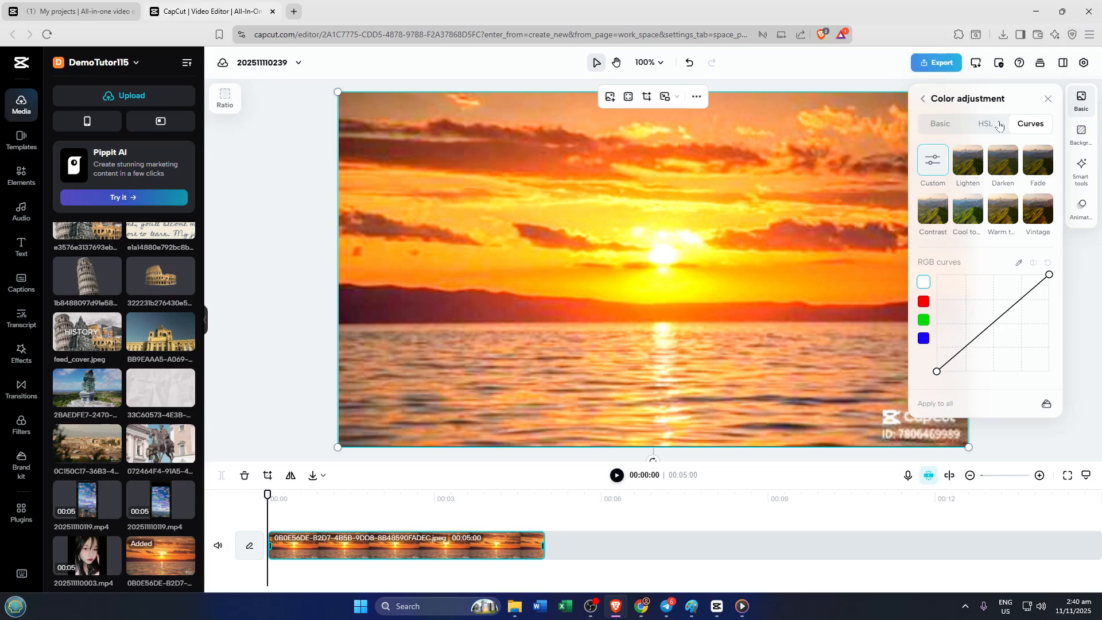
left_click(997, 125)
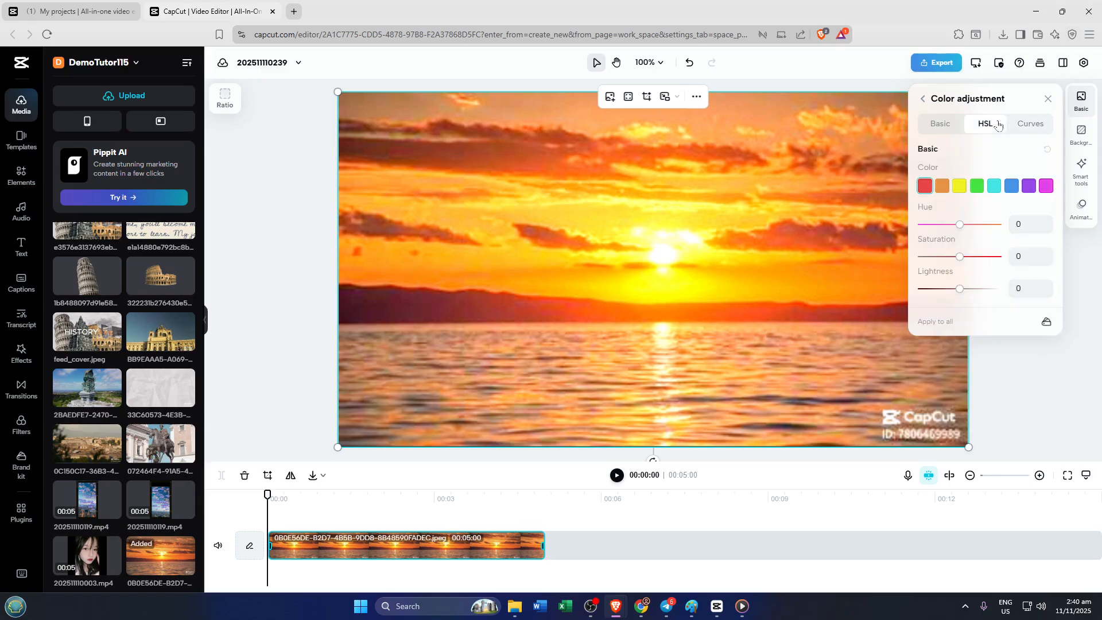
left_click(951, 128)
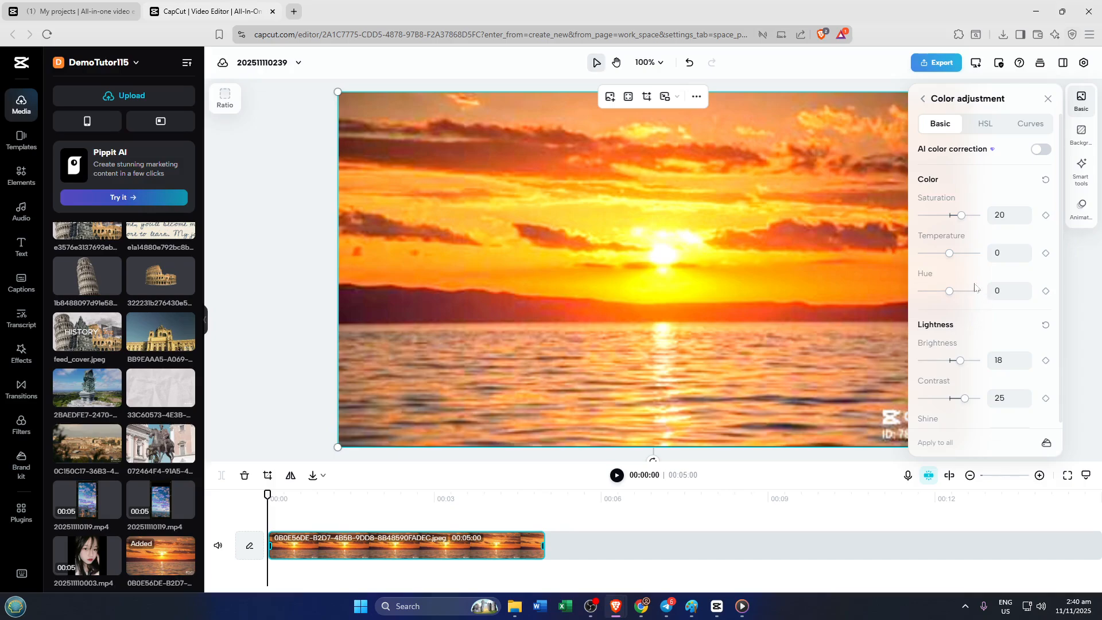
scroll(973, 287, "down", 3)
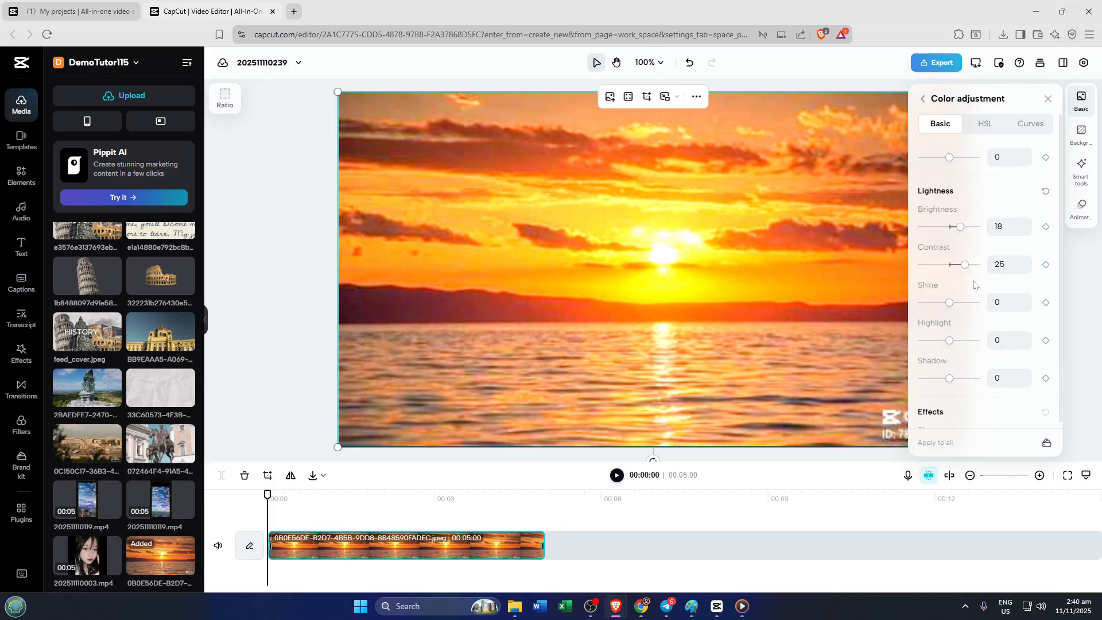
scroll(974, 286, "down", 3)
scroll(974, 284, "down", 1)
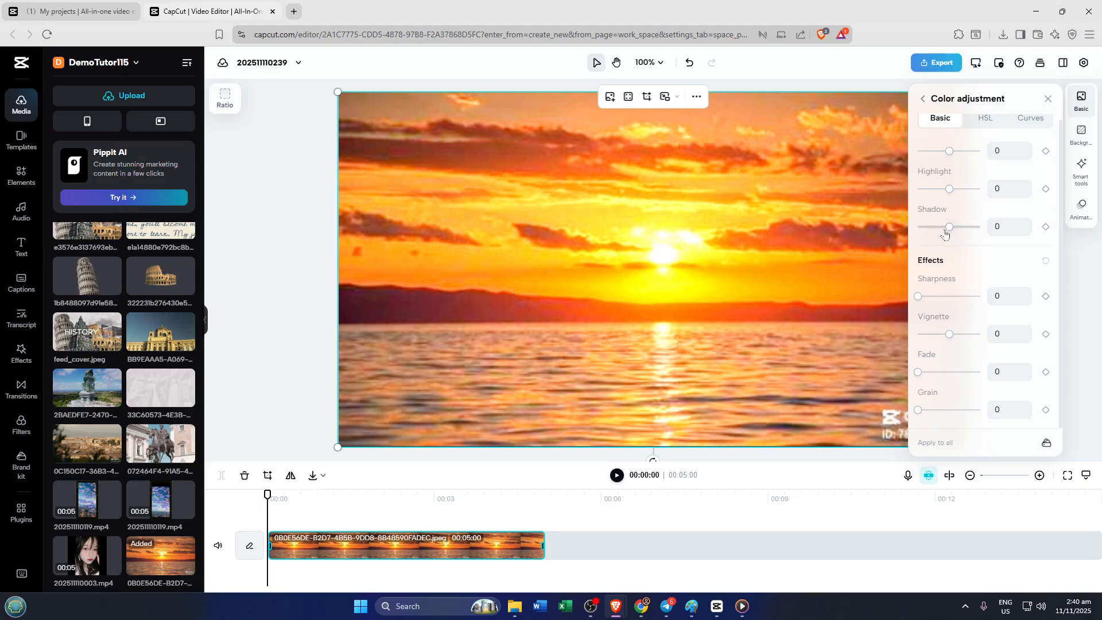
scroll(604, 302, "down", 2)
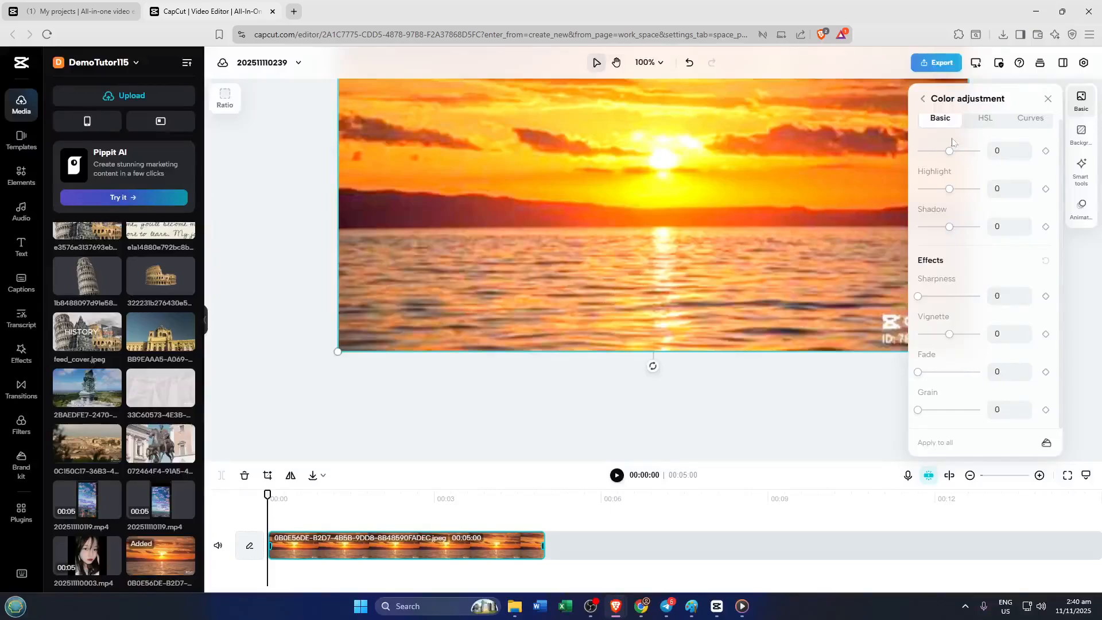
- Open the sunset clip's HSL adjustment and select the orange color range
left_click(983, 122)
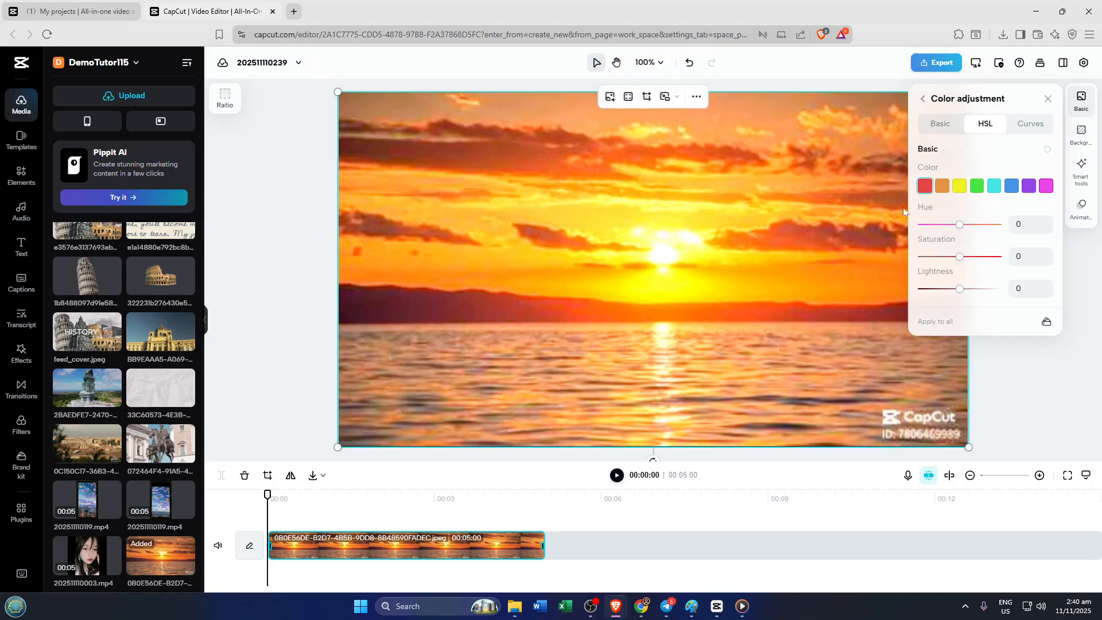
left_click(942, 189)
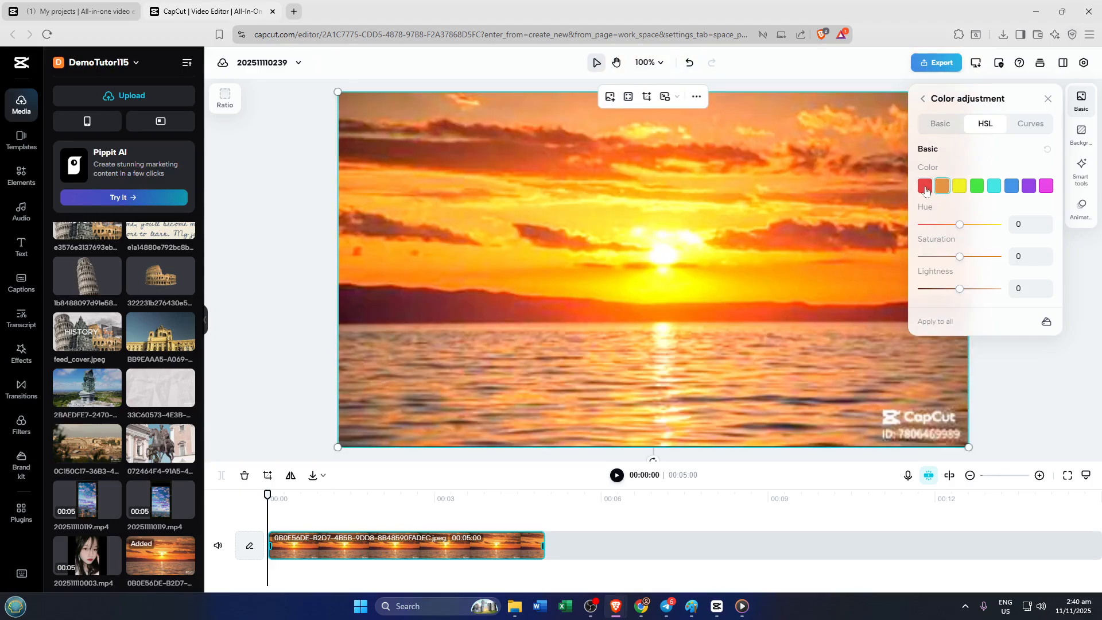